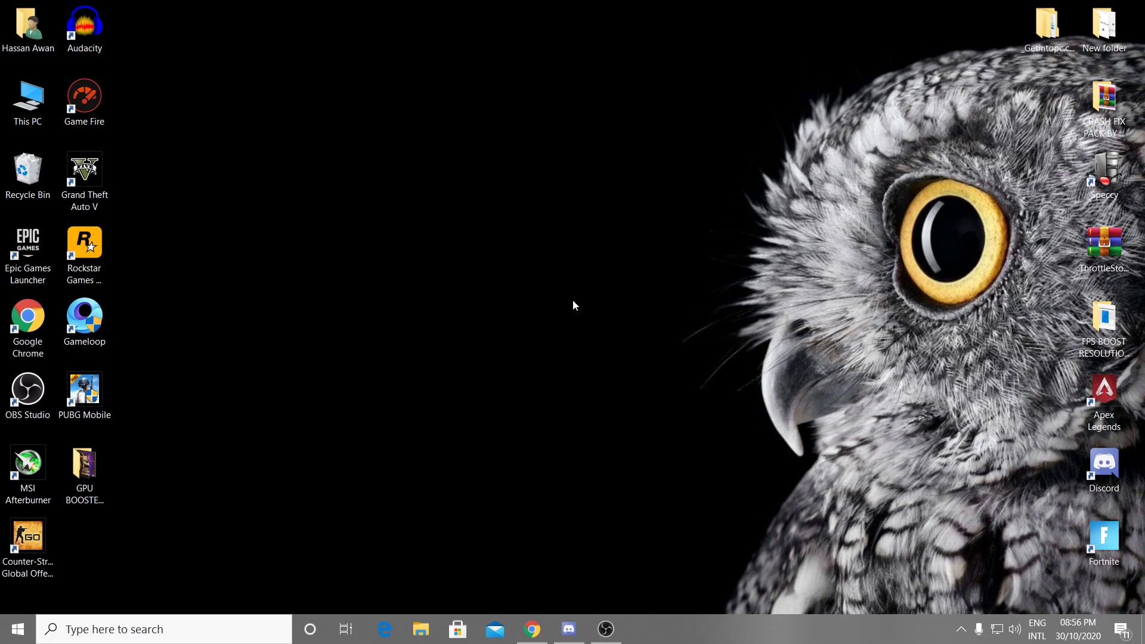
# - Restore the minimized Google Chrome window from the taskbar
pyautogui.click(532, 629)
# - Open amd.com/en/support and, in a second tab, NVIDIA's Download Drivers page, then minimize Chrome
pyautogui.write('a')
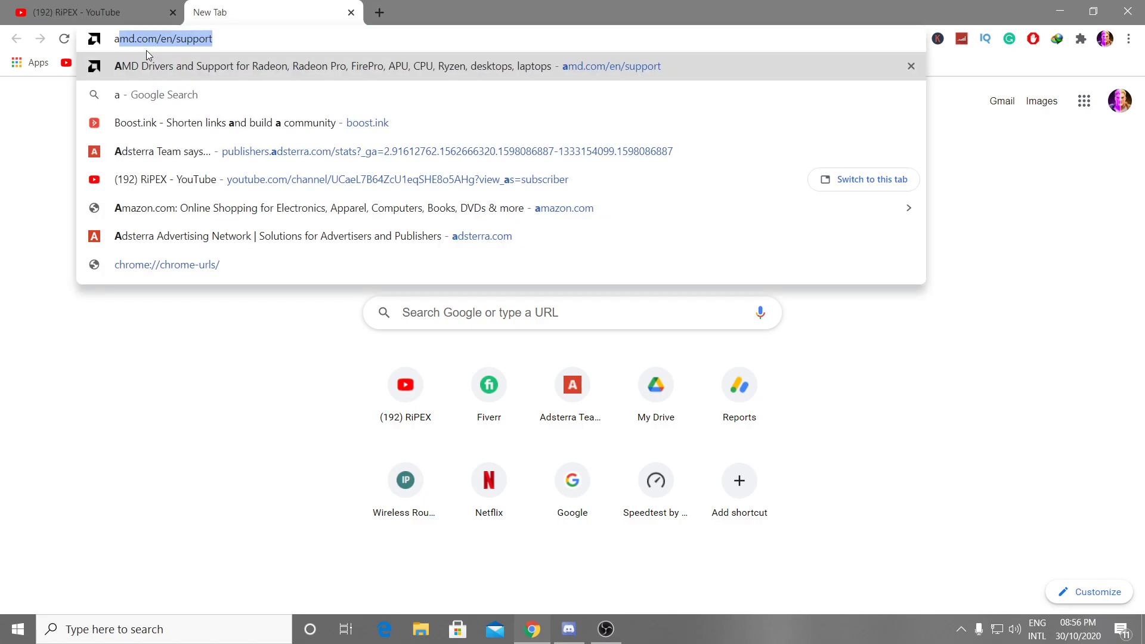
pyautogui.click(155, 66)
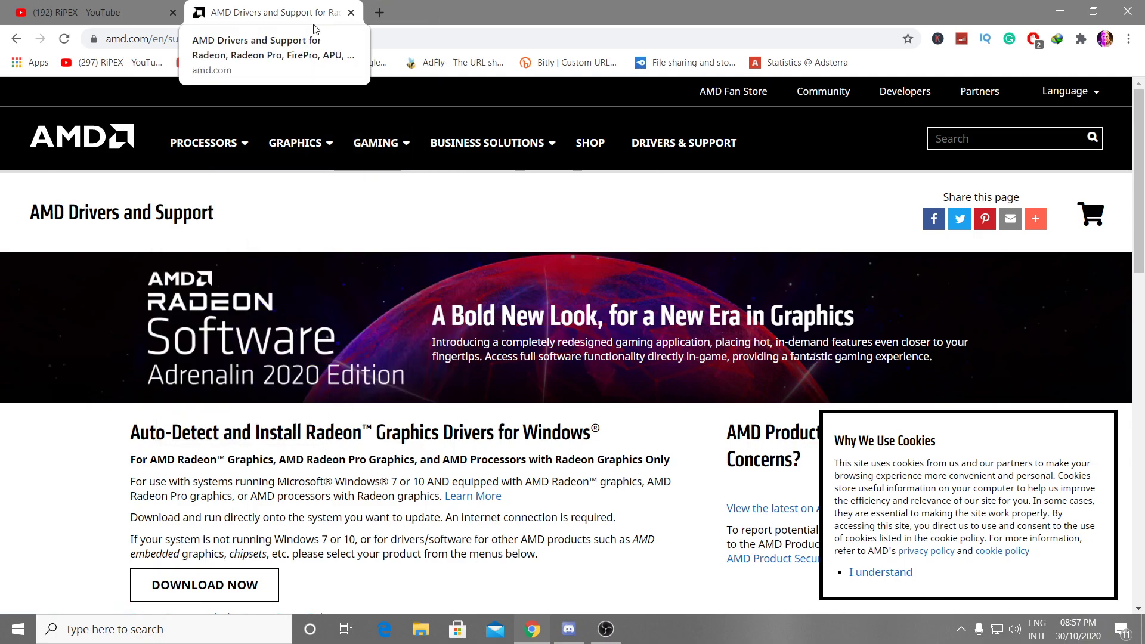
pyautogui.click(379, 13)
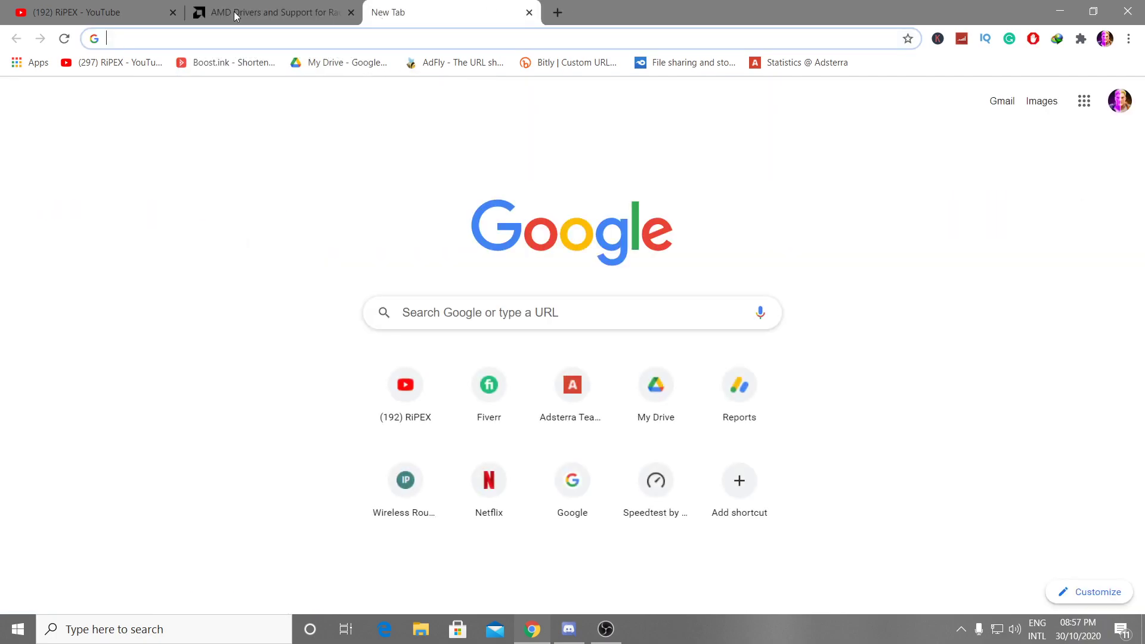
pyautogui.write('b')
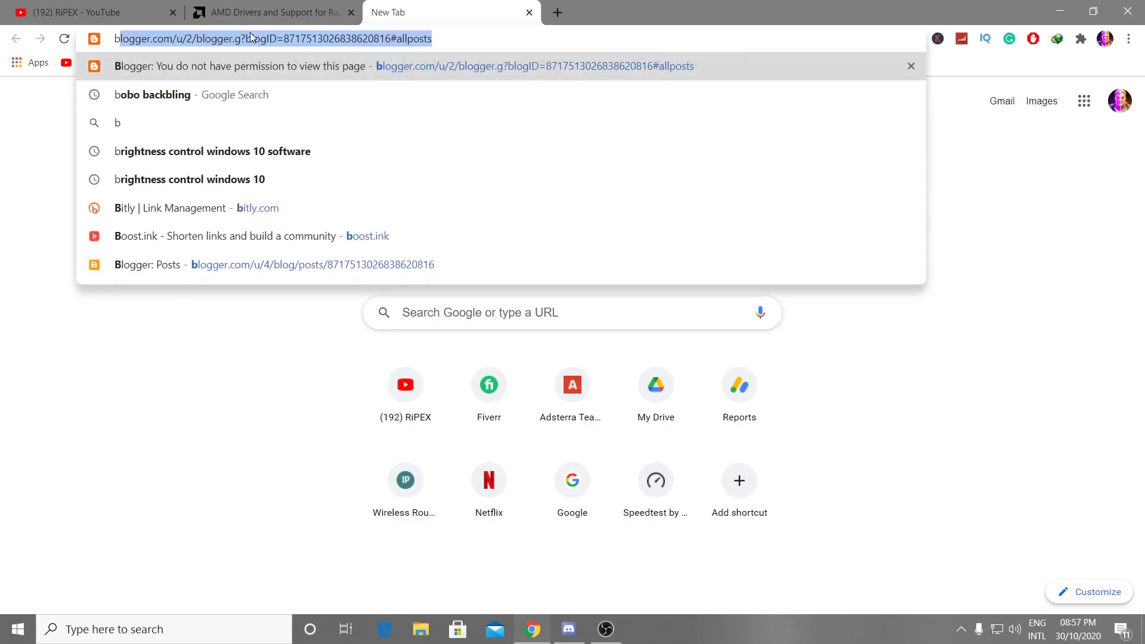
pyautogui.press('BackSpace')
pyautogui.press('BackSpace')
pyautogui.write('n')
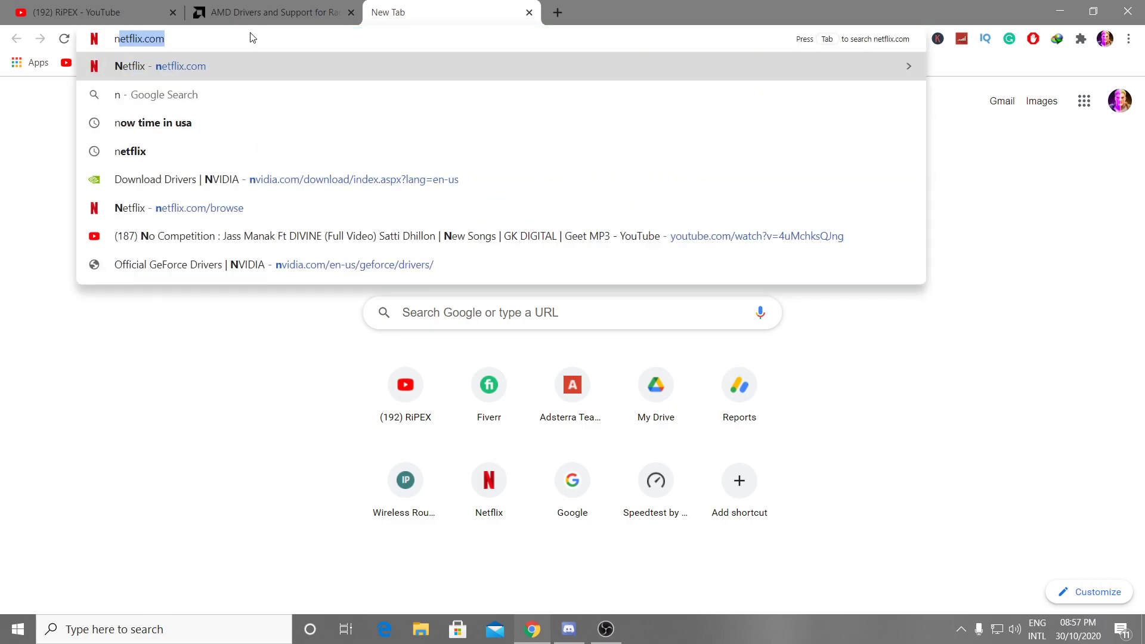
pyautogui.click(212, 178)
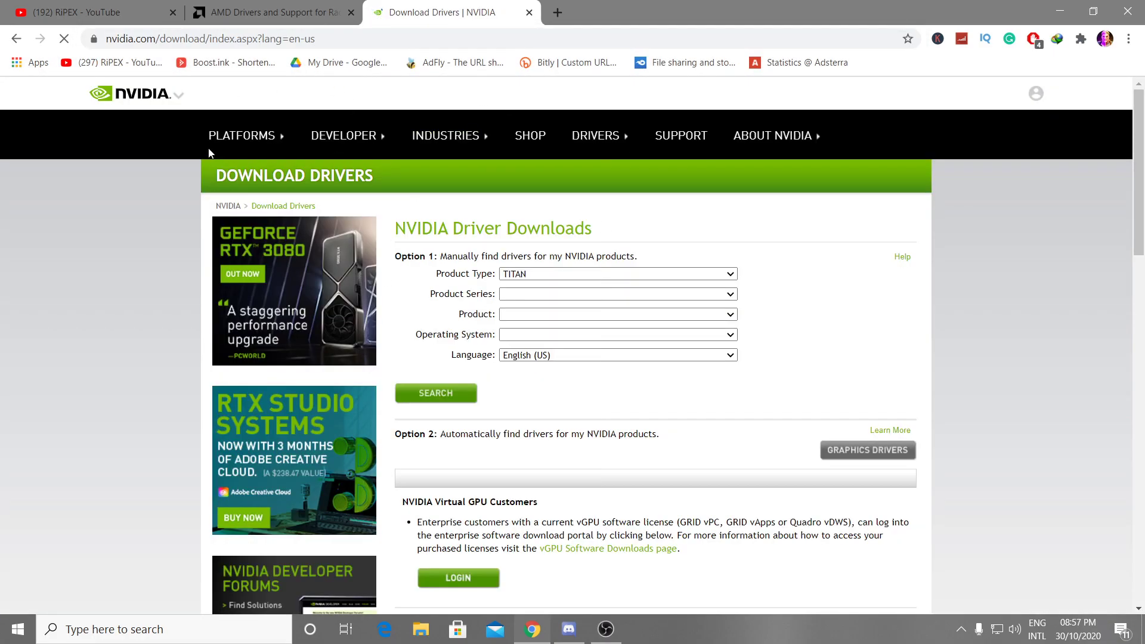
pyautogui.click(1072, 13)
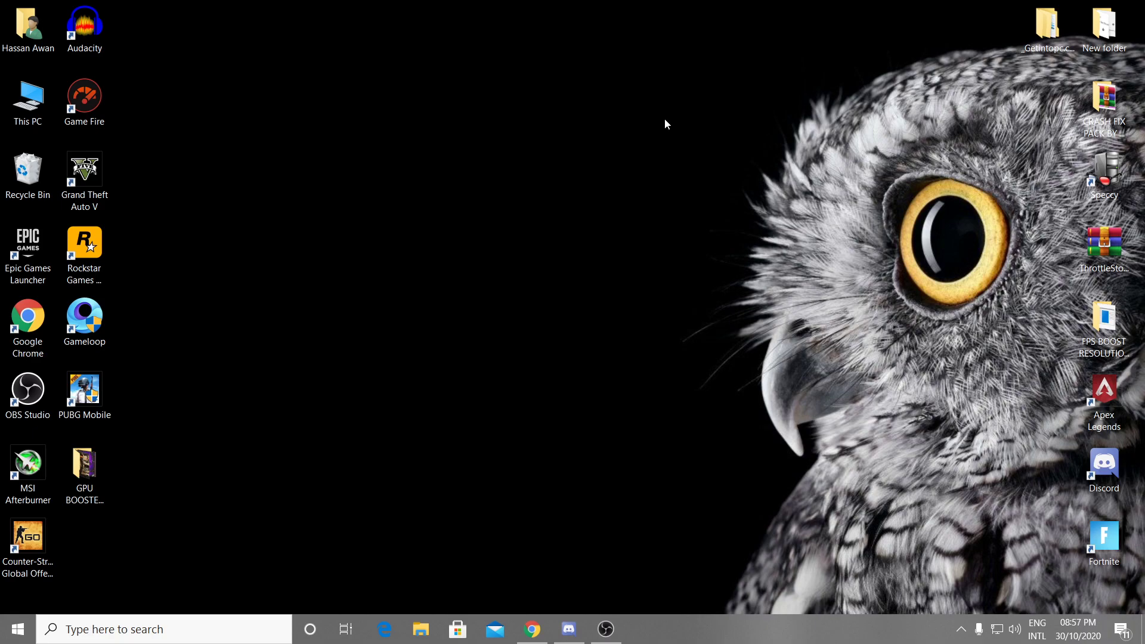
# - Arrange the MSI Afterburner and ThrottleStop shortcuts side by side at mid-screen
pyautogui.moveTo(38, 475); pyautogui.dragTo(370, 337)
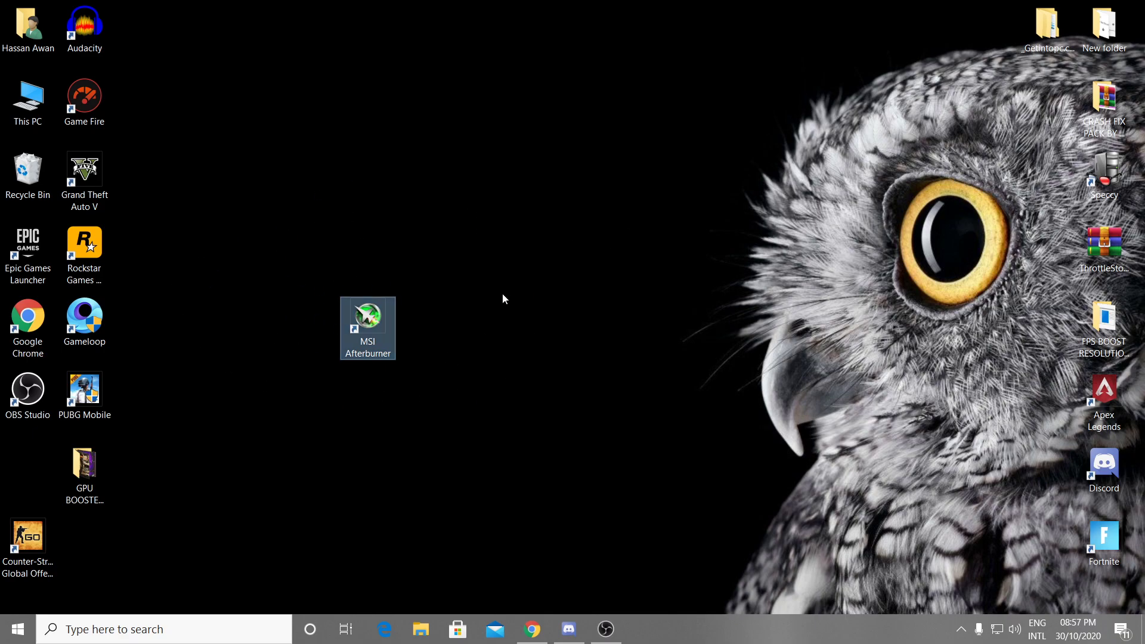
pyautogui.moveTo(368, 322); pyautogui.dragTo(481, 249)
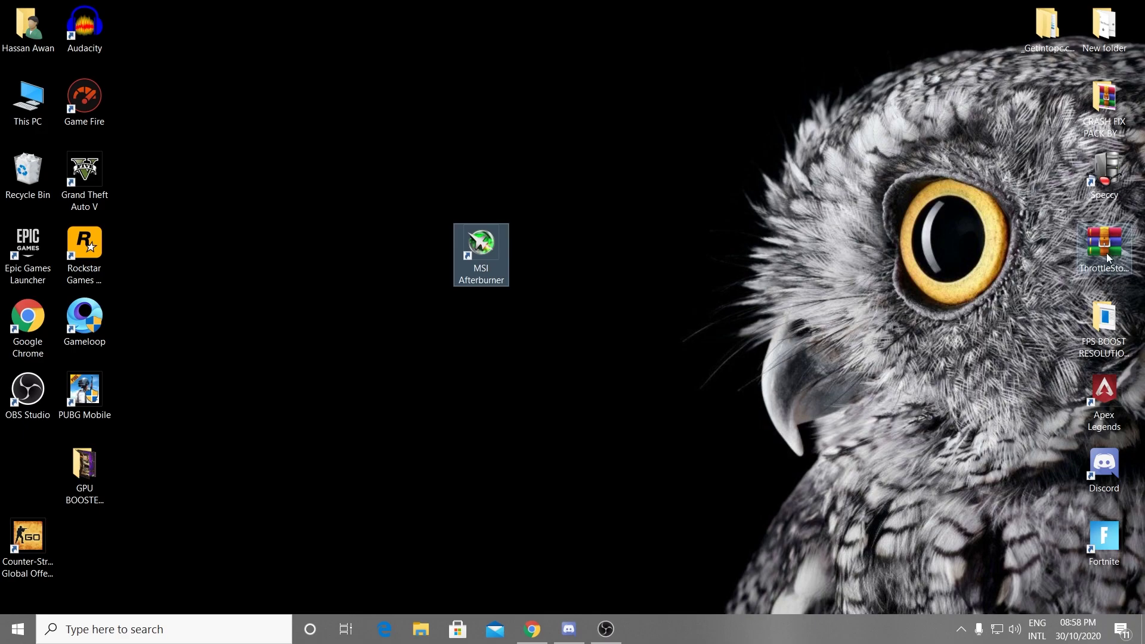
pyautogui.moveTo(1107, 253); pyautogui.dragTo(713, 243)
pyautogui.moveTo(555, 257); pyautogui.dragTo(553, 260)
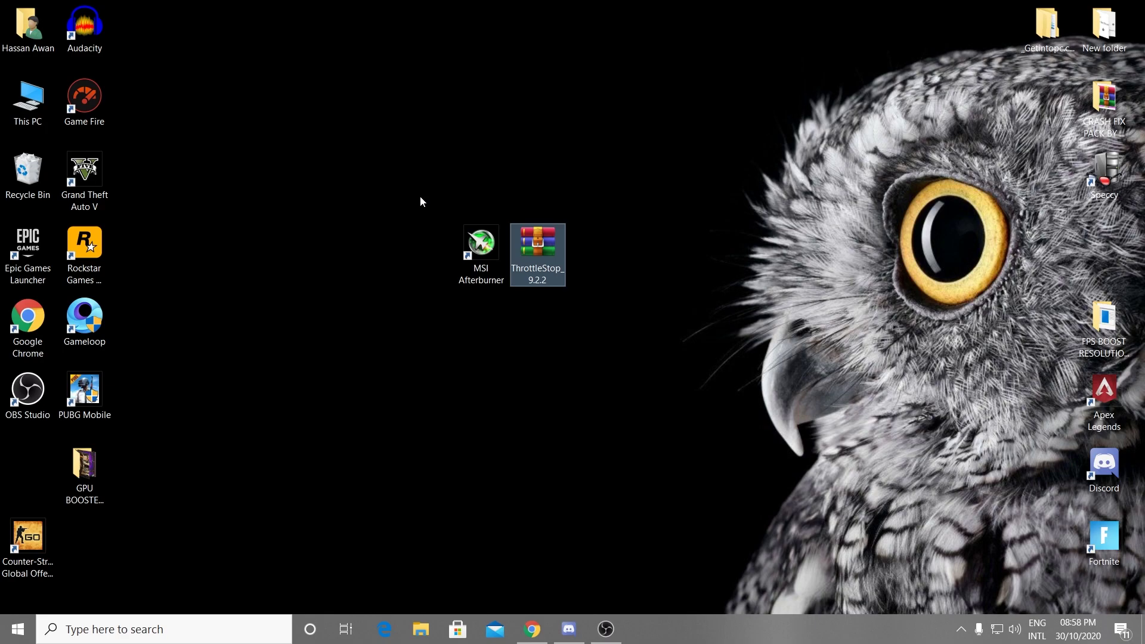
pyautogui.click(436, 293)
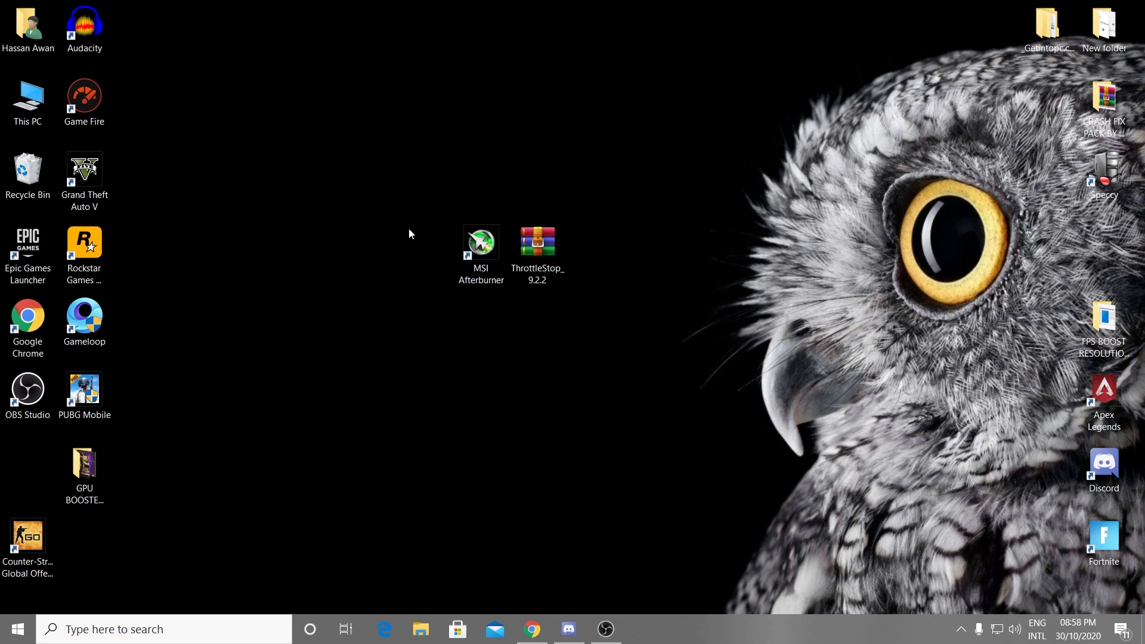
# - Launch MSI Afterburner from its desktop shortcut and close Speccy
pyautogui.doubleClick(478, 243)
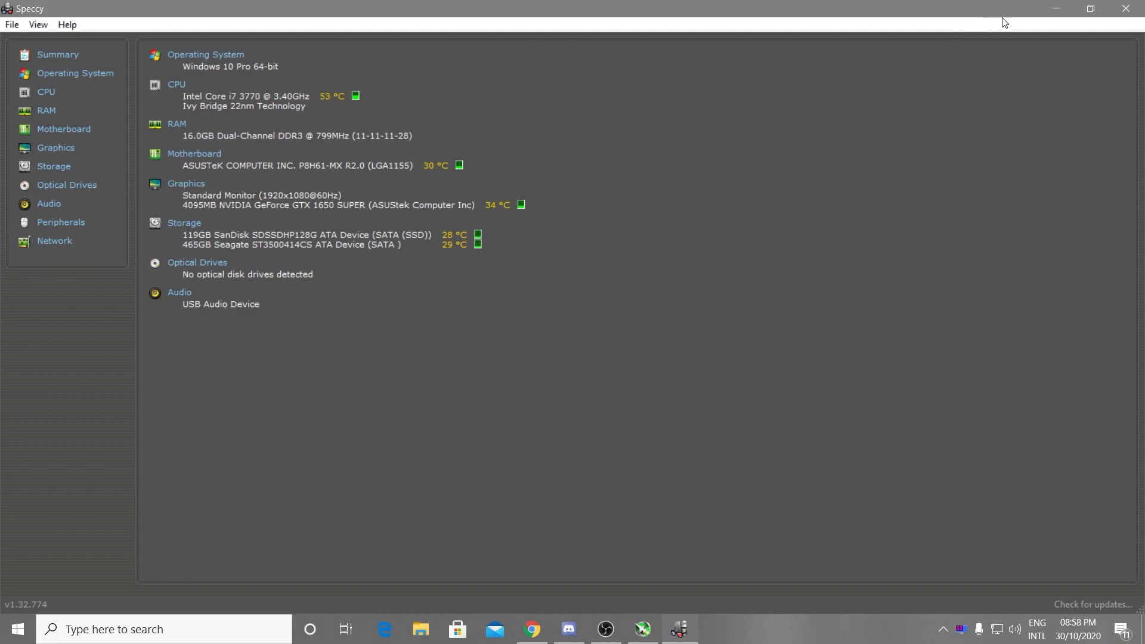
pyautogui.click(1123, 10)
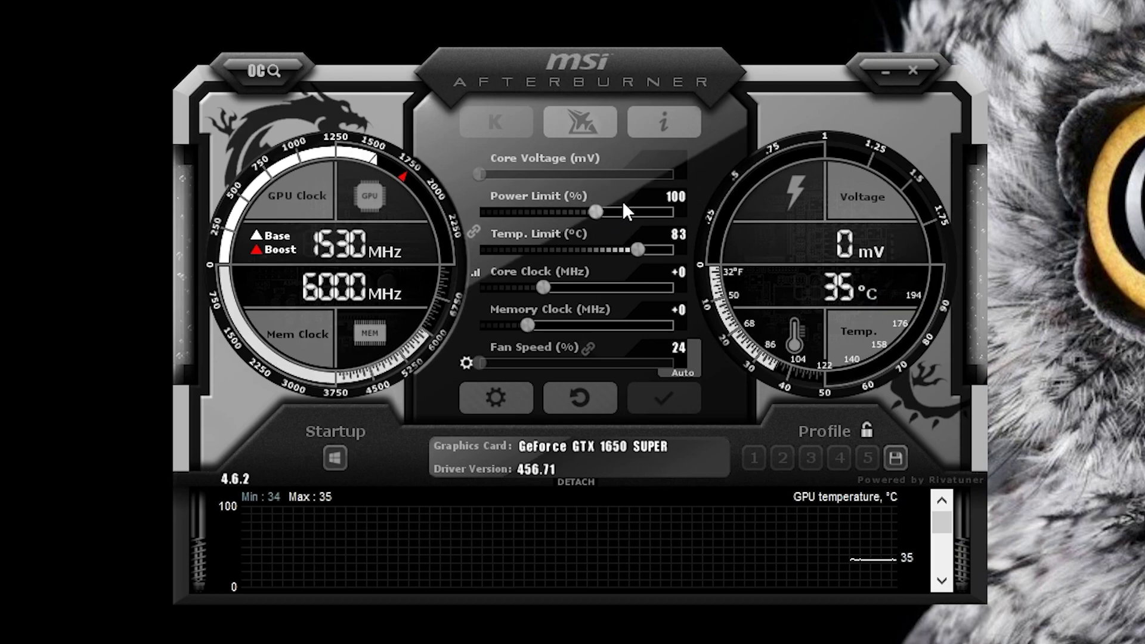
# - Raise the GPU power limit above 100%, enable a user-defined fan curve, then minimize Afterburner
pyautogui.moveTo(596, 210); pyautogui.dragTo(635, 213)
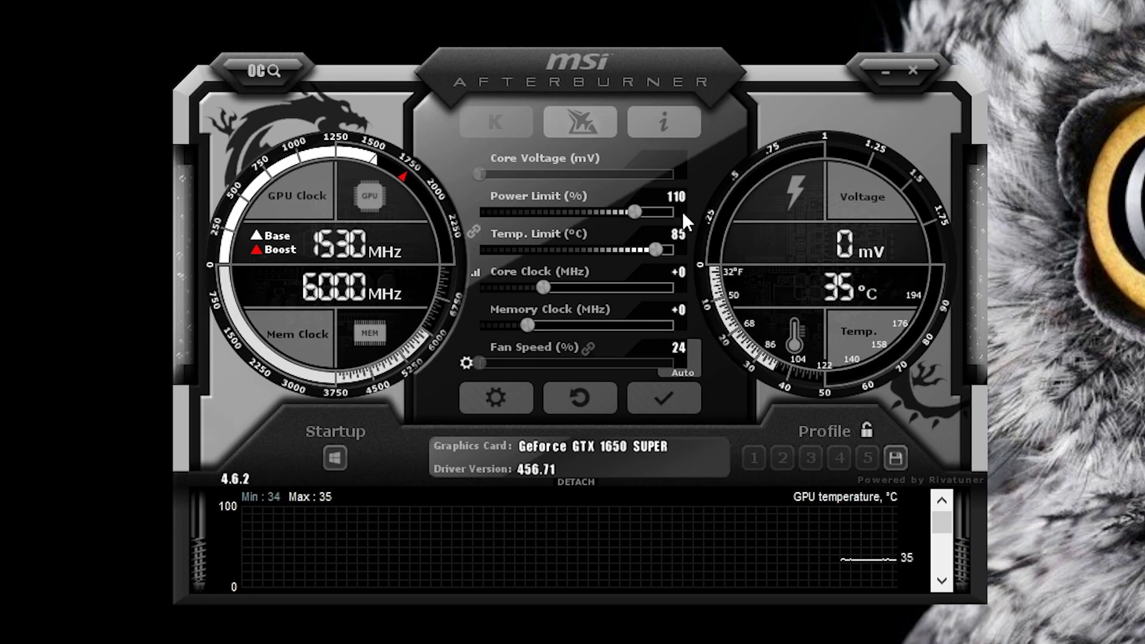
pyautogui.click(672, 396)
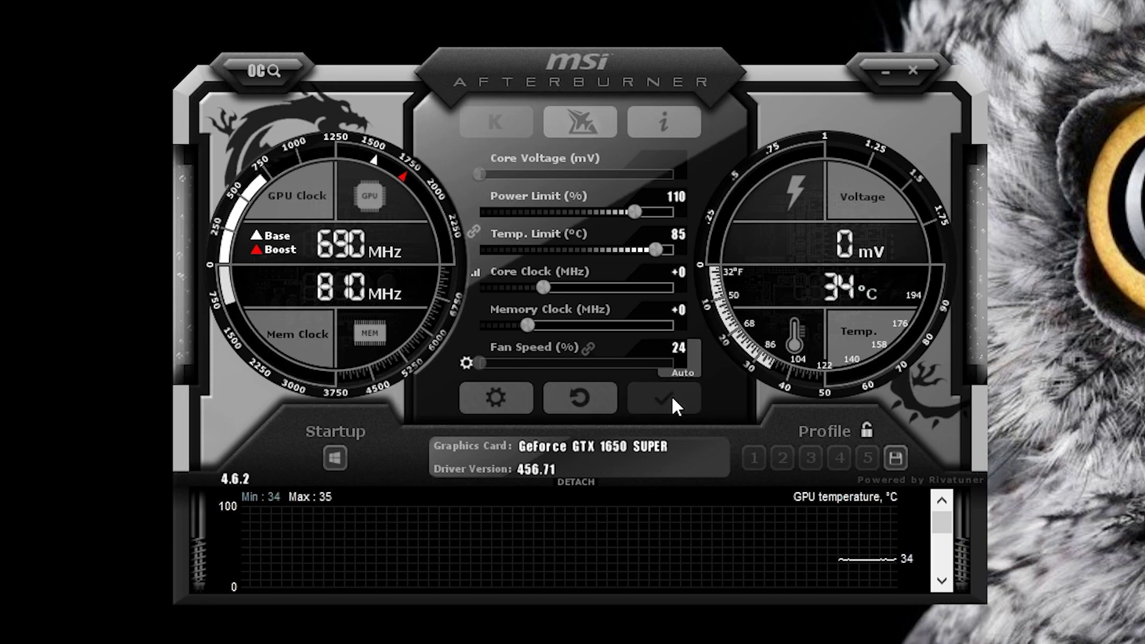
pyautogui.click(520, 392)
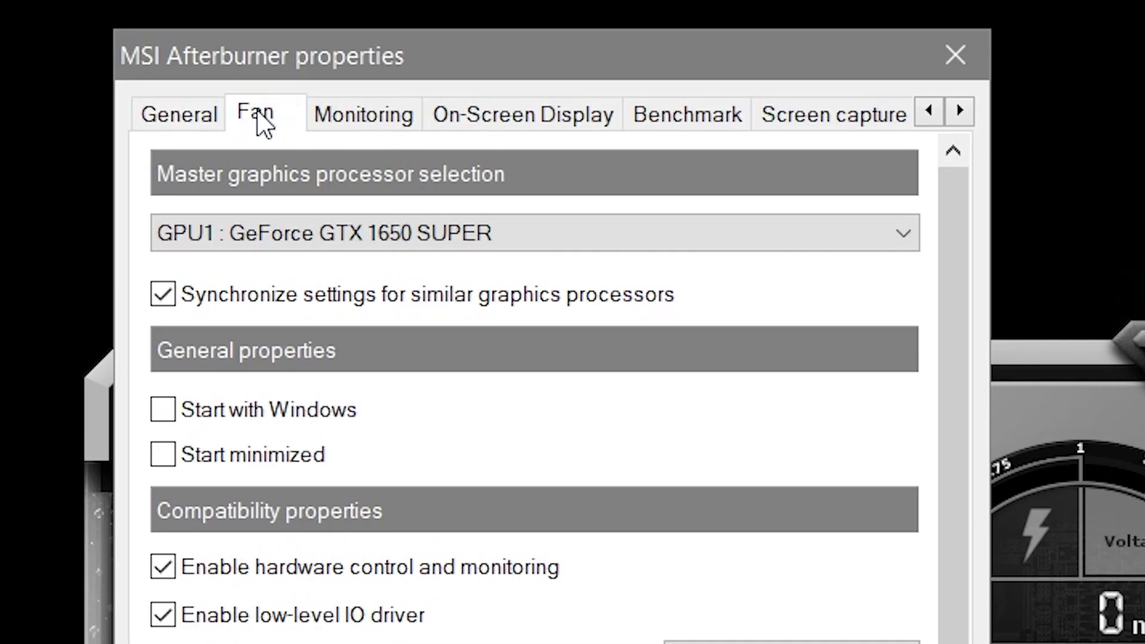
pyautogui.click(255, 116)
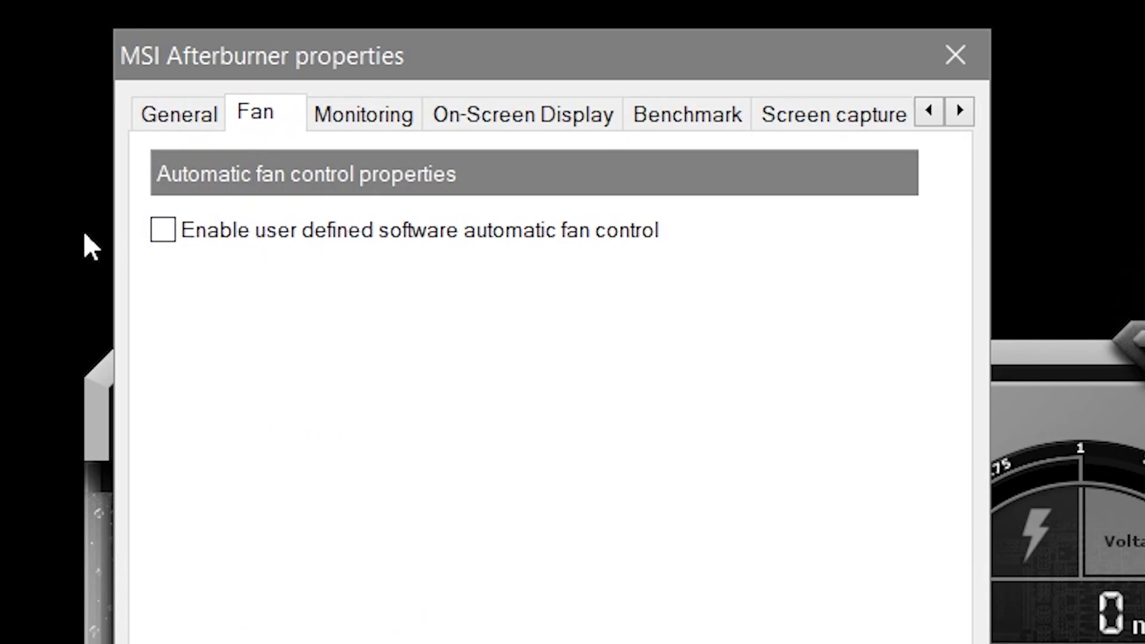
pyautogui.moveTo(295, 228)
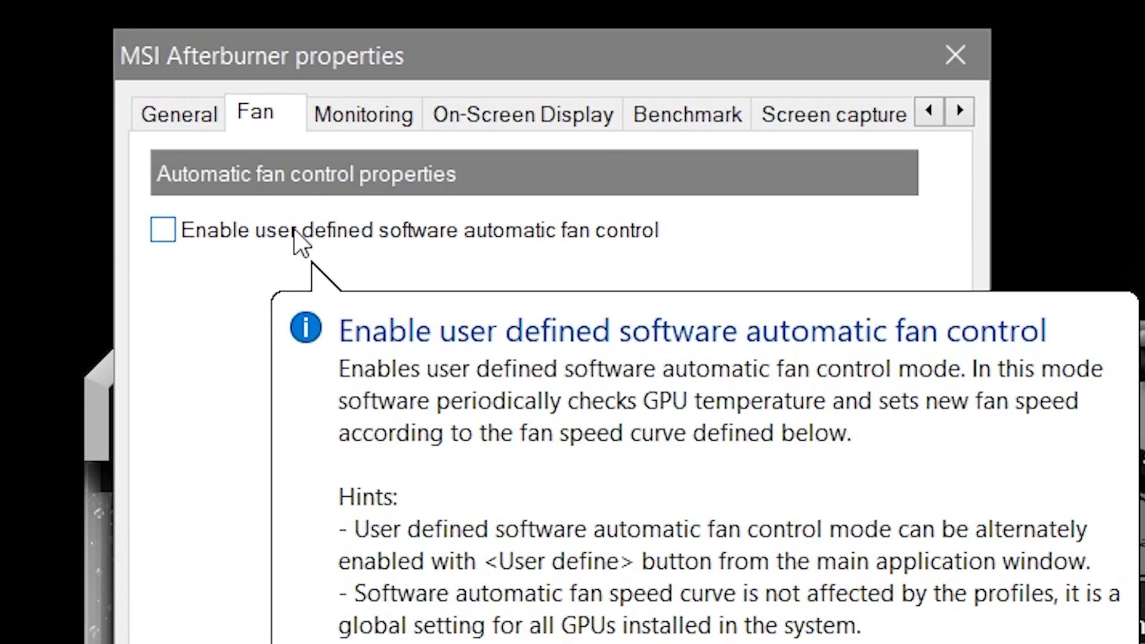
pyautogui.click(194, 230)
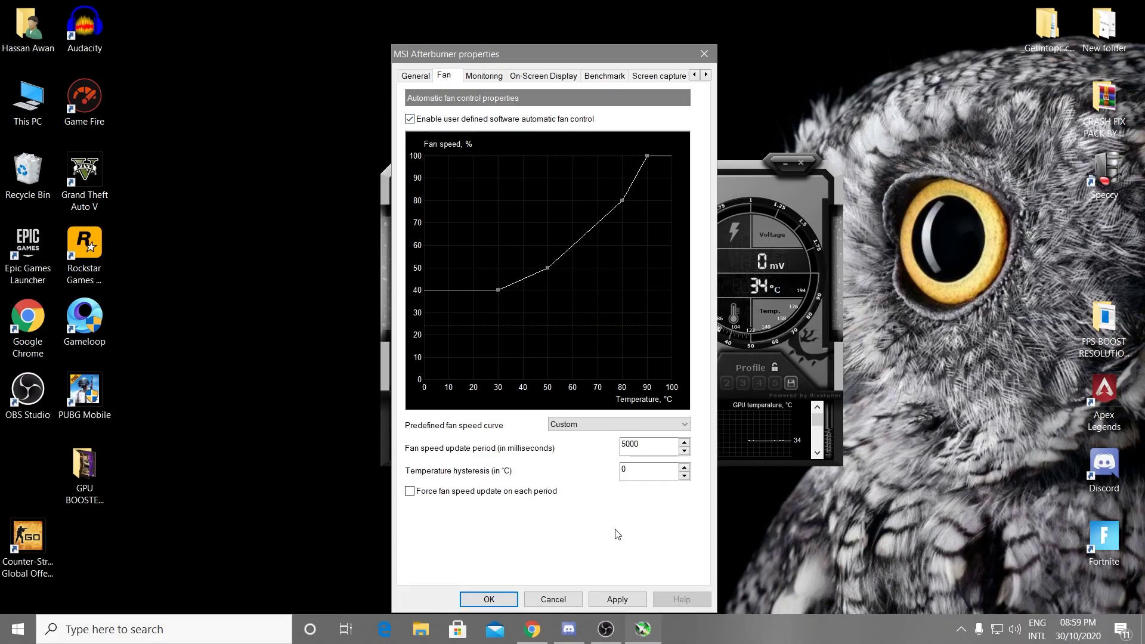
pyautogui.click(617, 599)
pyautogui.click(489, 599)
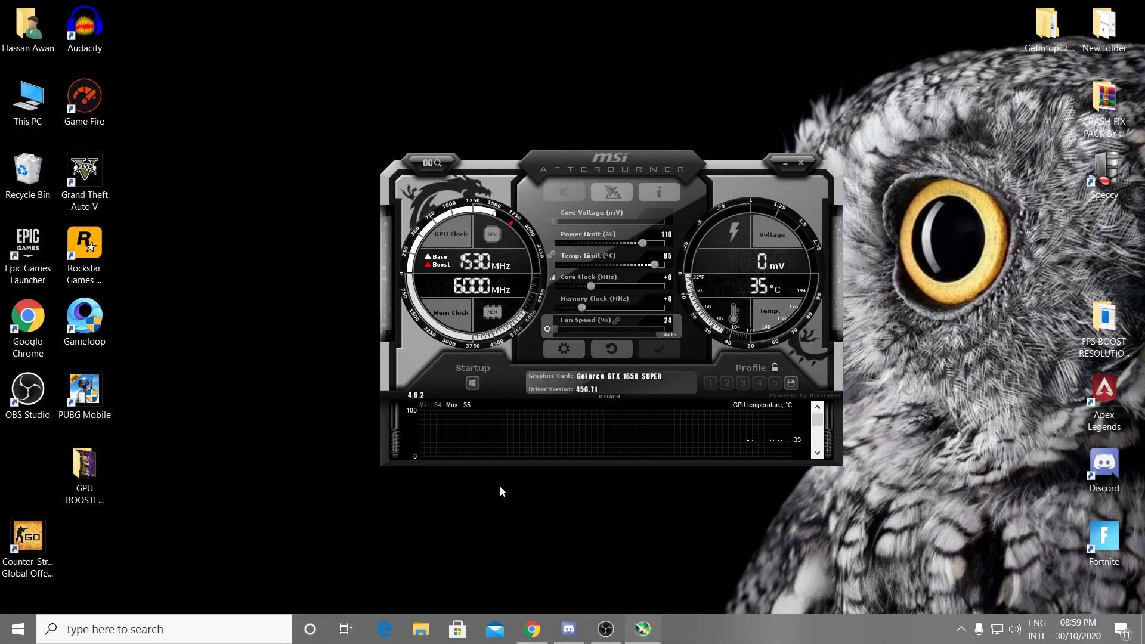
pyautogui.click(781, 163)
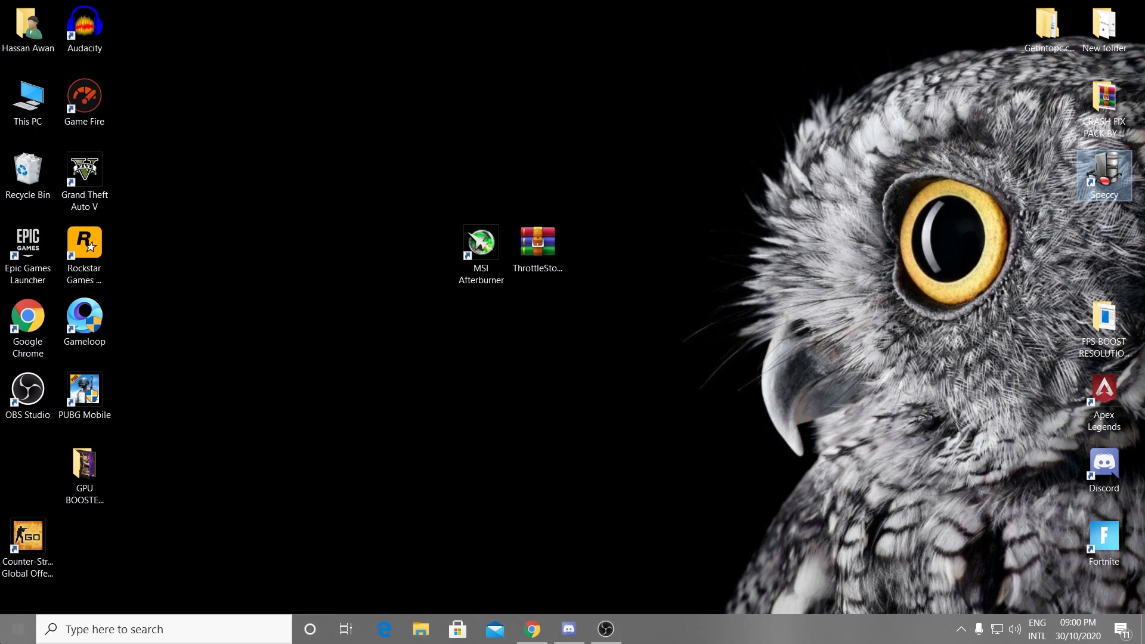
pyautogui.press('super')
# - Open Power Options from the 'power' search via Power & sleep settings
pyautogui.click(127, 630)
pyautogui.write('p')
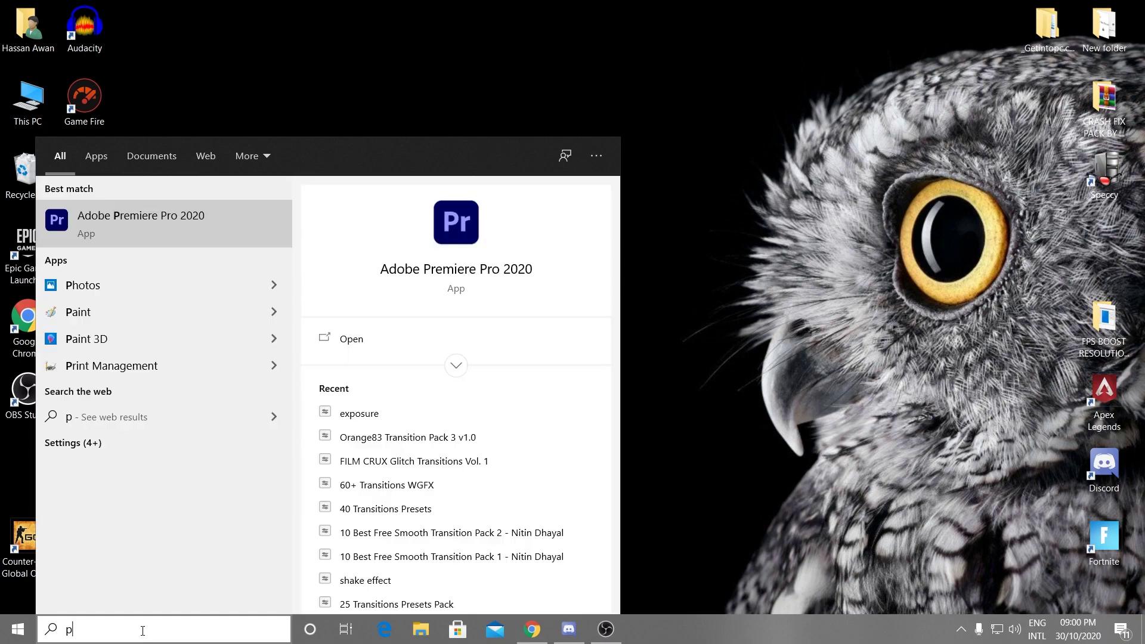
pyautogui.write('ower')
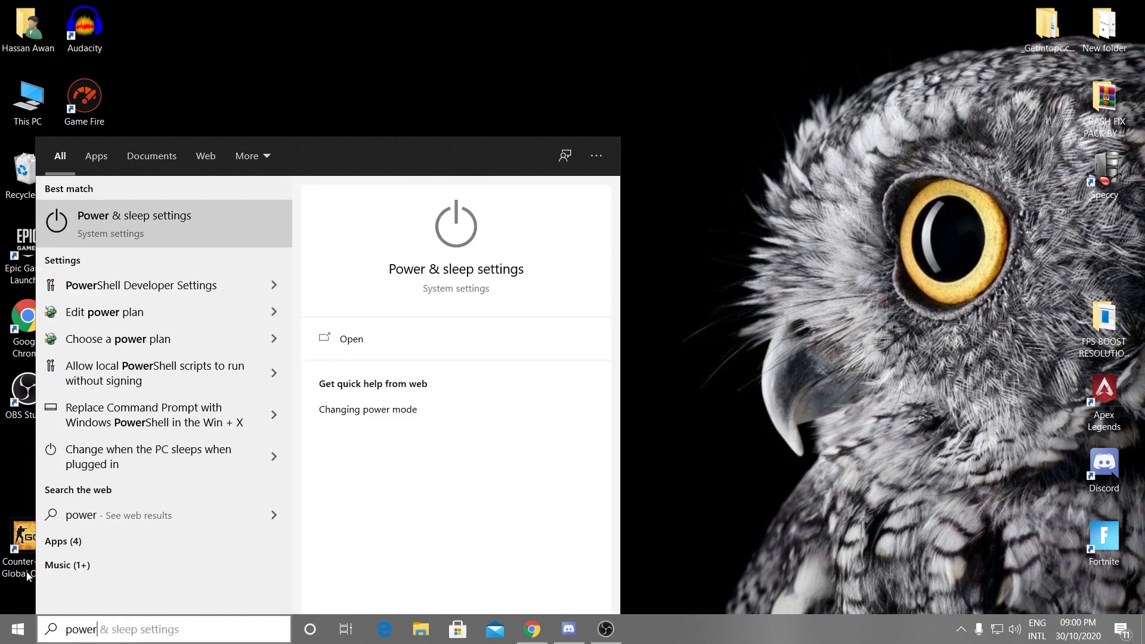
pyautogui.click(185, 222)
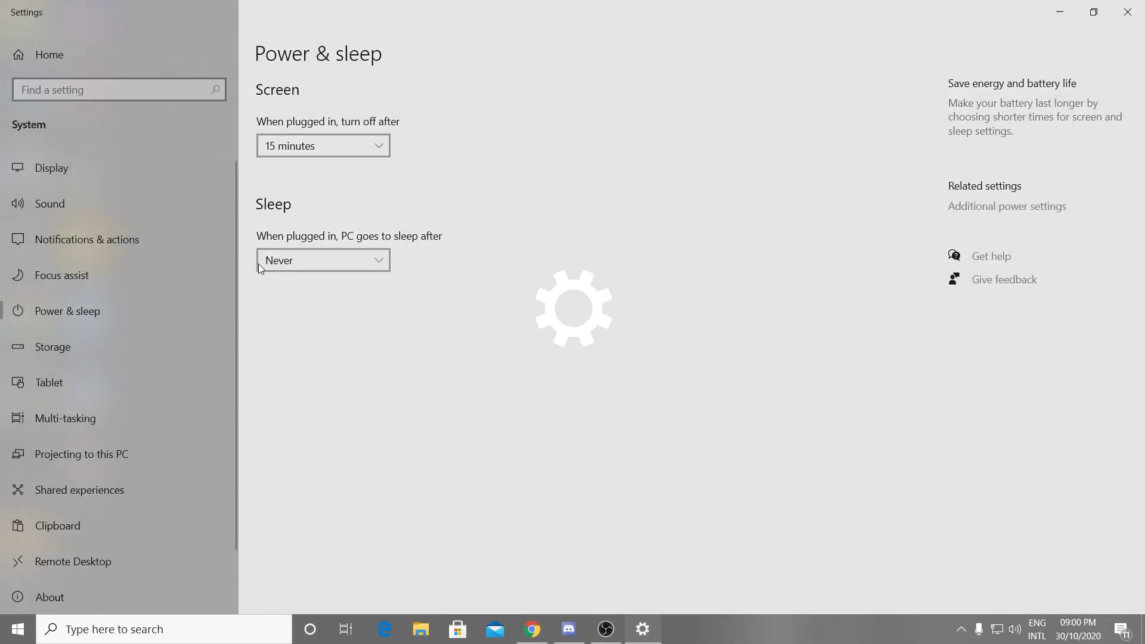
pyautogui.click(987, 208)
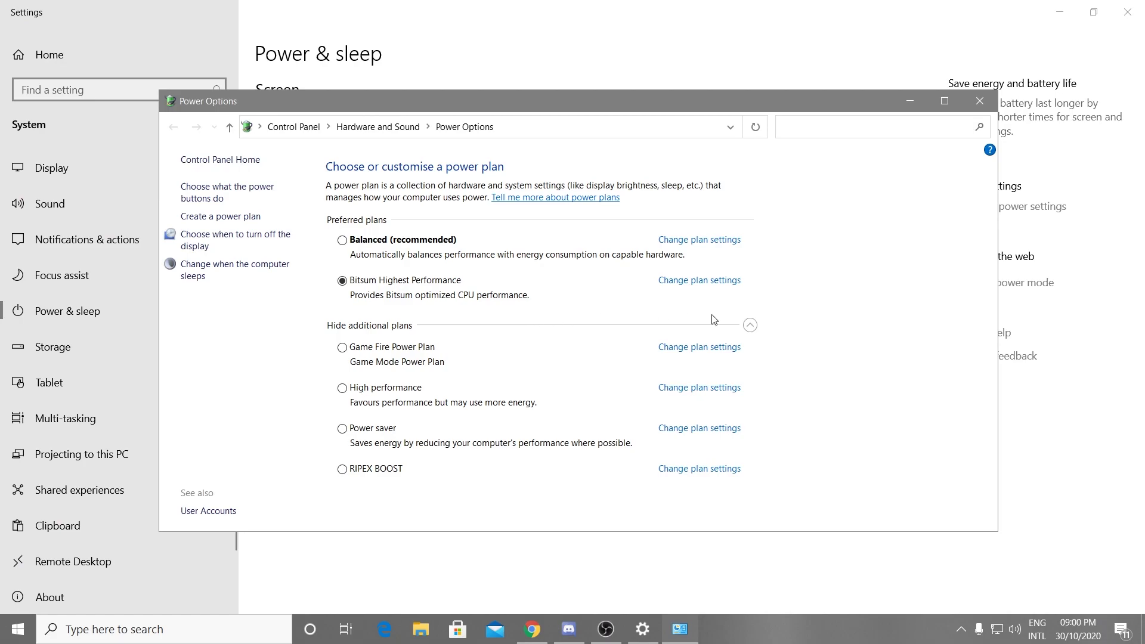
# - Select the High performance plan under additional plans and close both power windows
pyautogui.click(749, 324)
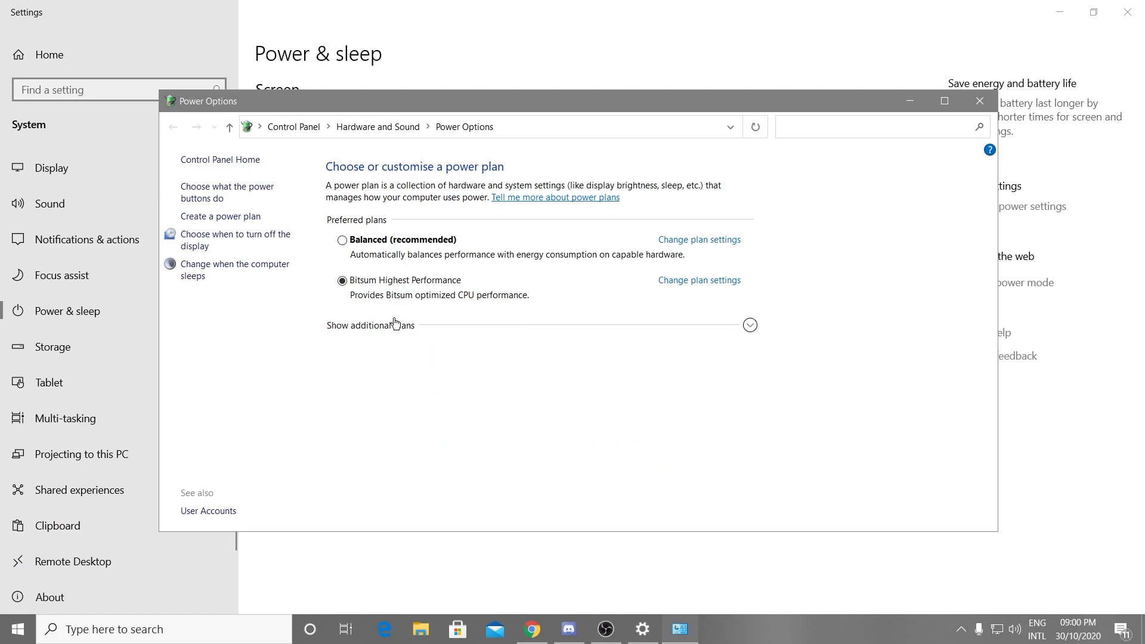
pyautogui.click(751, 326)
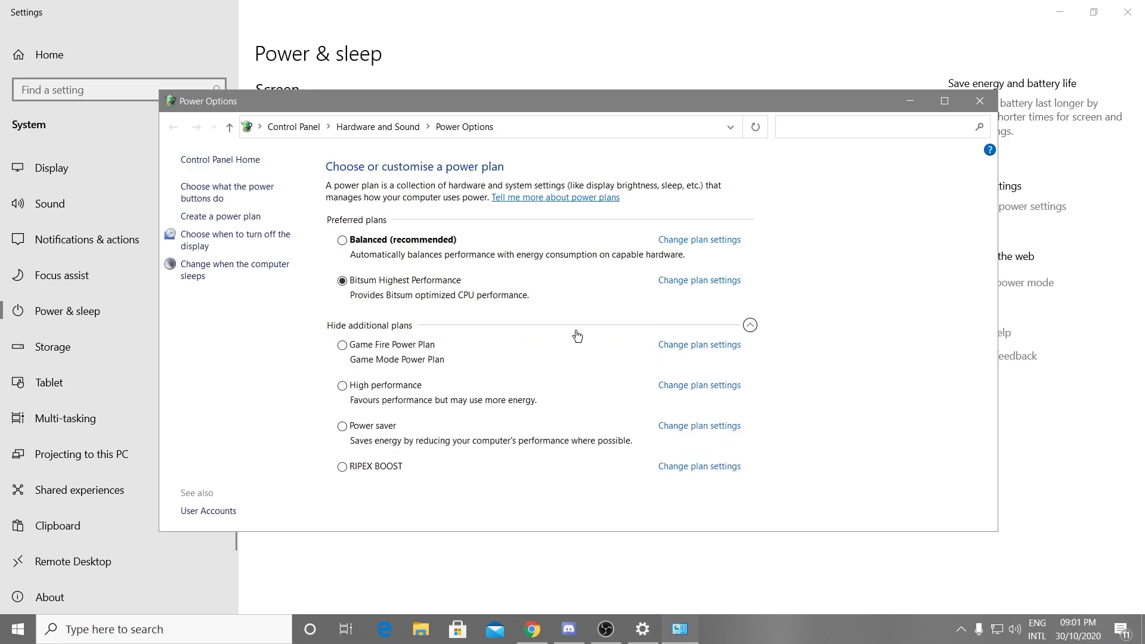
pyautogui.click(343, 388)
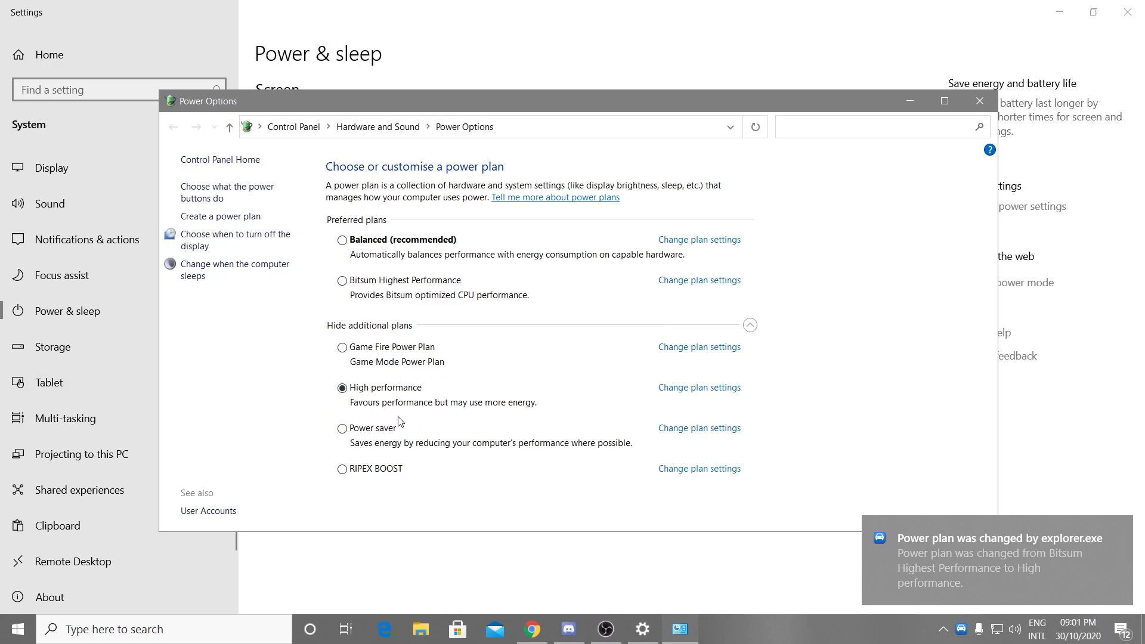
pyautogui.click(979, 101)
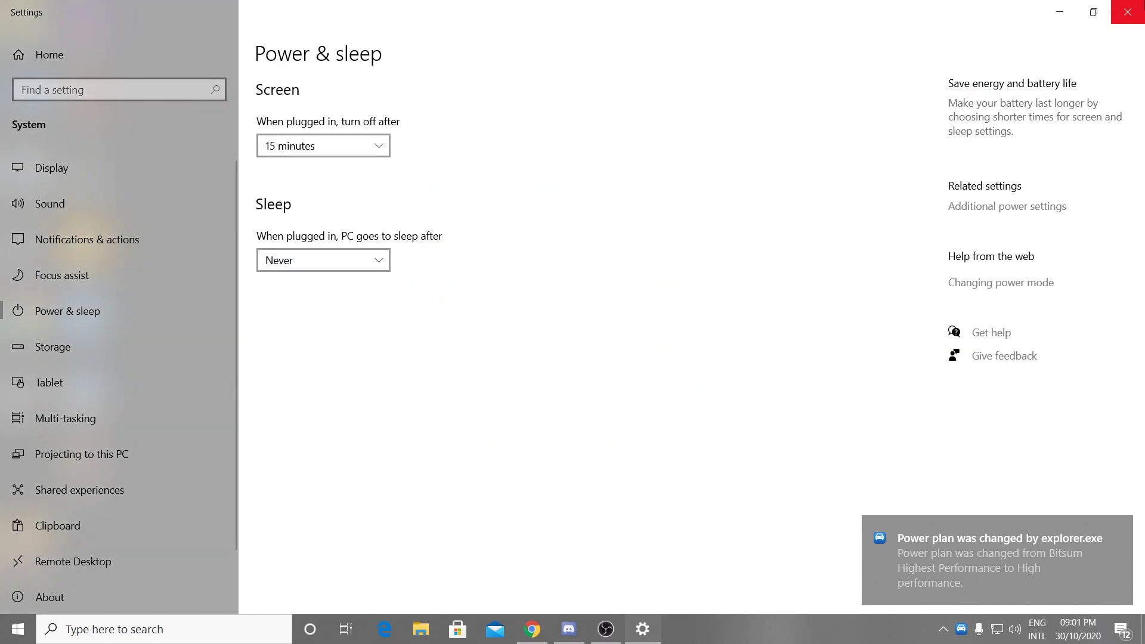
pyautogui.click(1127, 12)
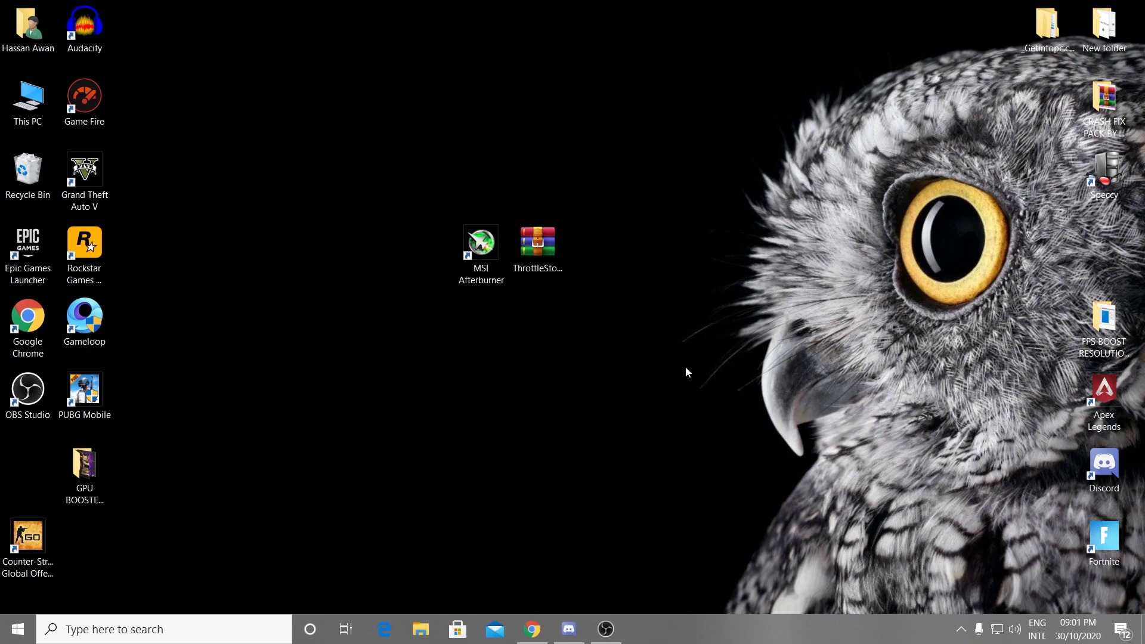
pyautogui.click(105, 626)
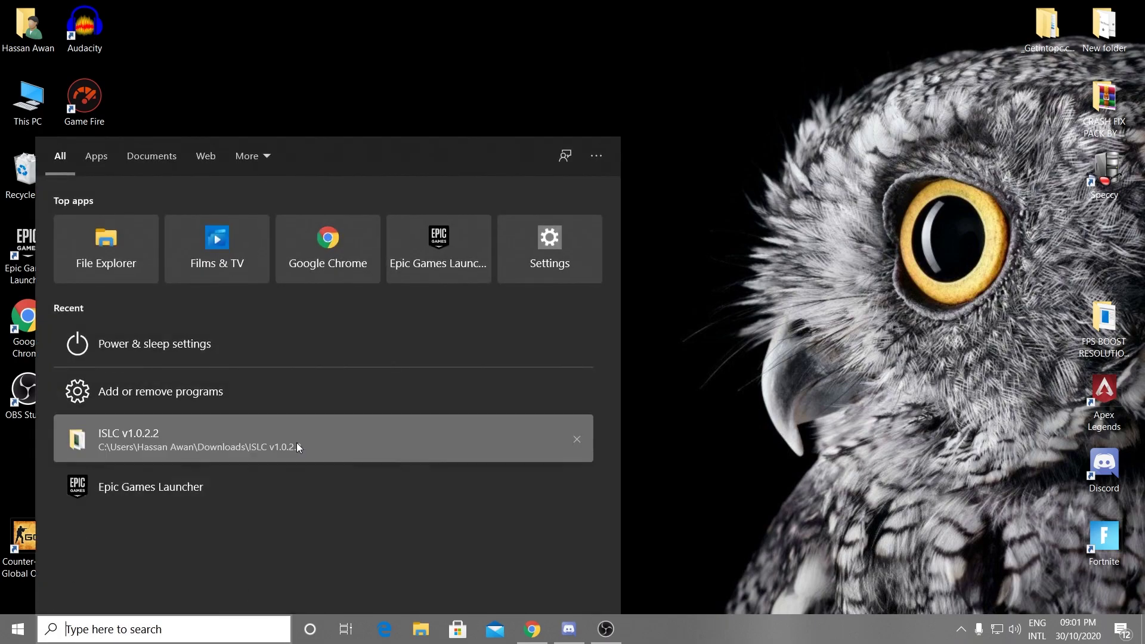
pyautogui.write('run')
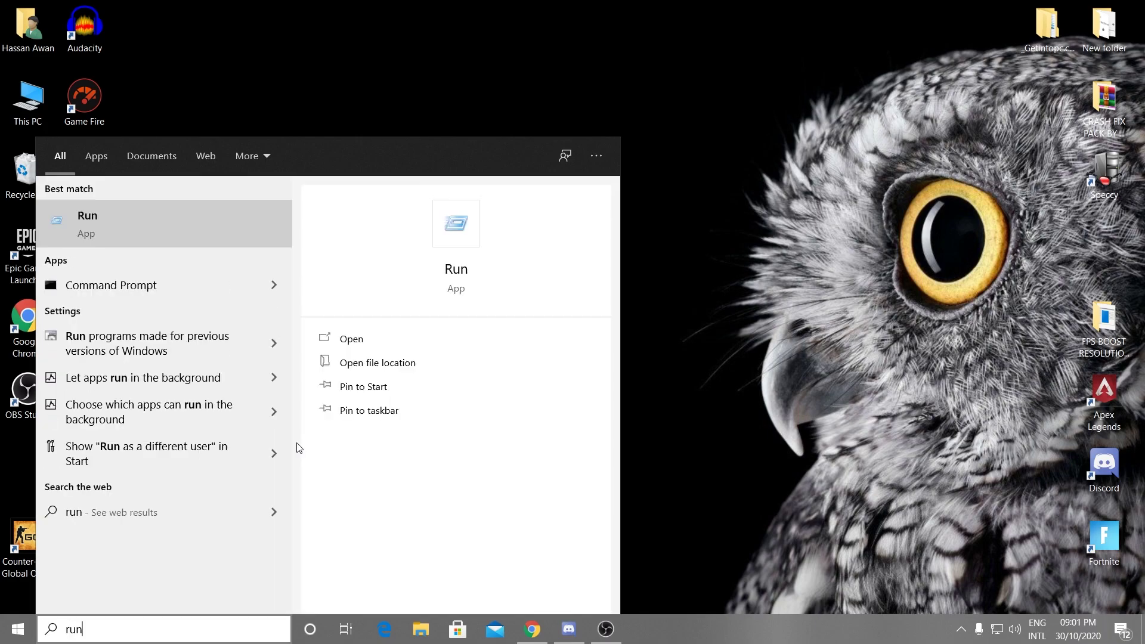
pyautogui.press('Return')
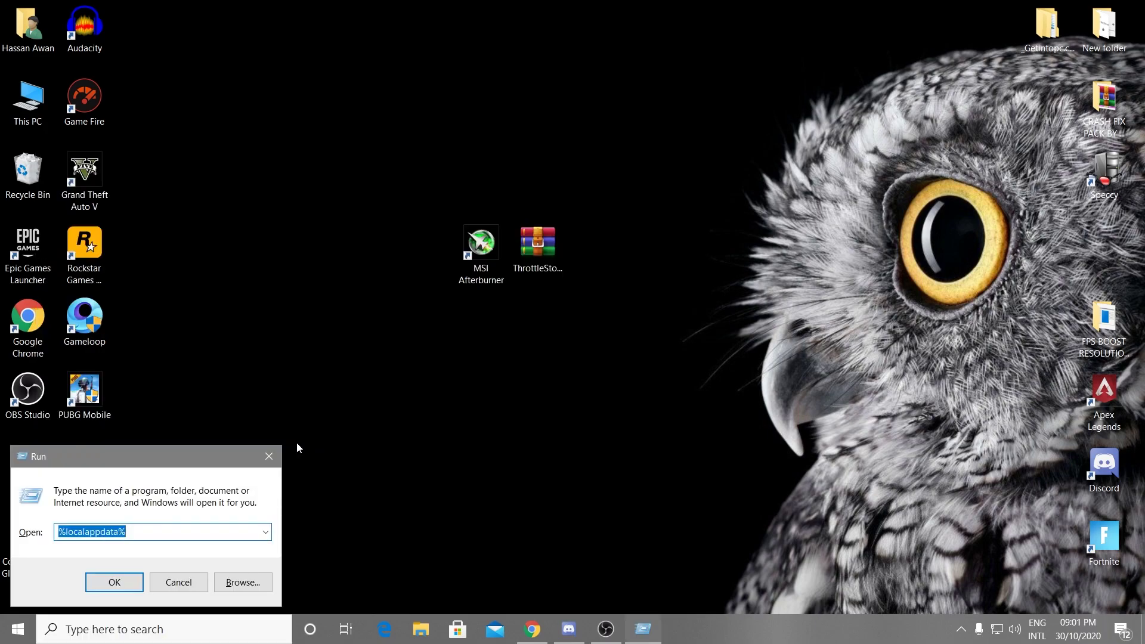
pyautogui.write('dxd')
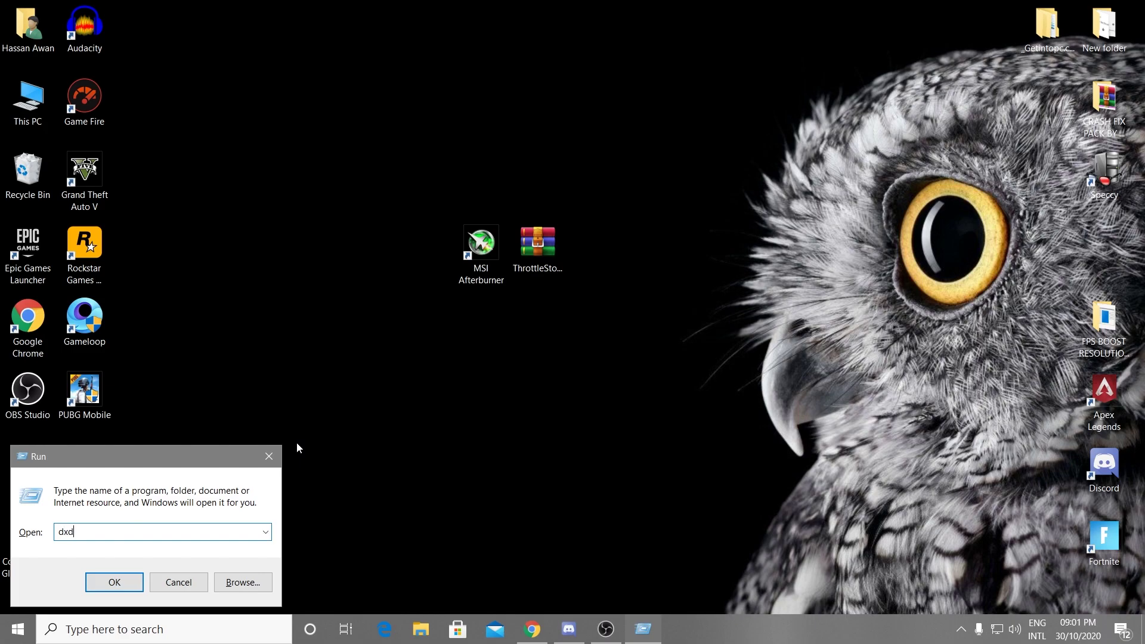
pyautogui.write('iag')
pyautogui.press('Return')
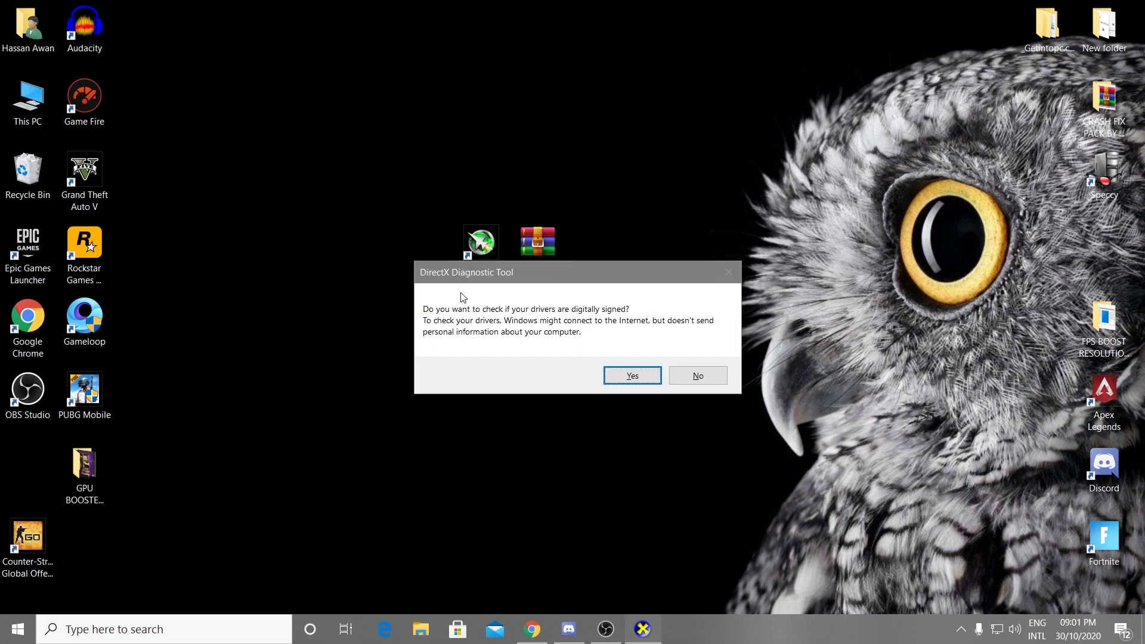
pyautogui.click(626, 377)
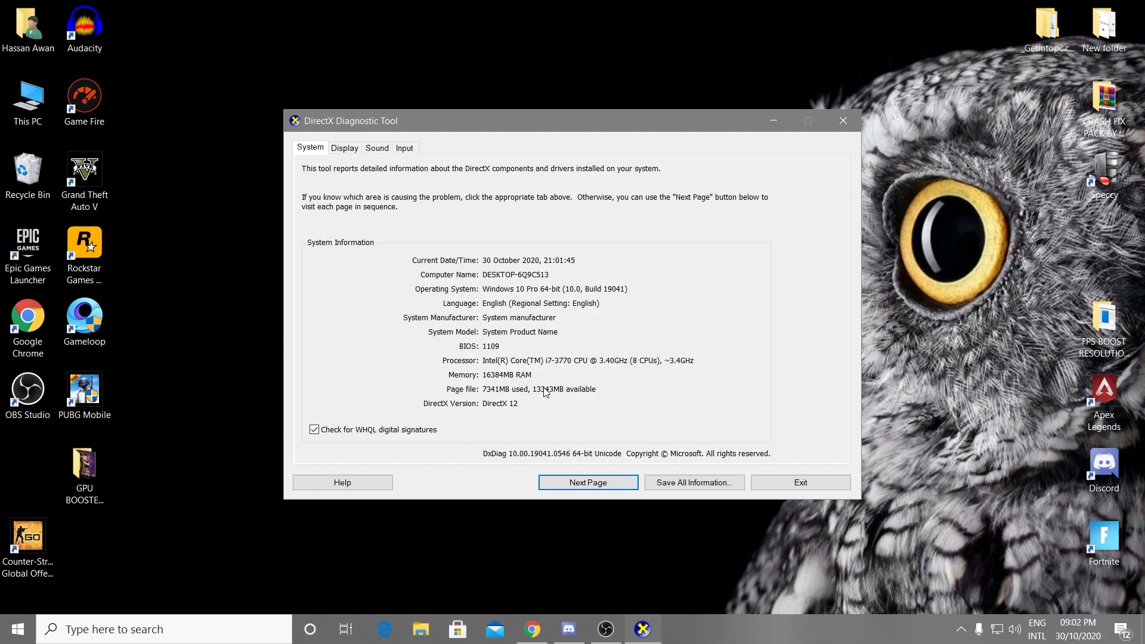
pyautogui.hotkey('alt', 'F4')
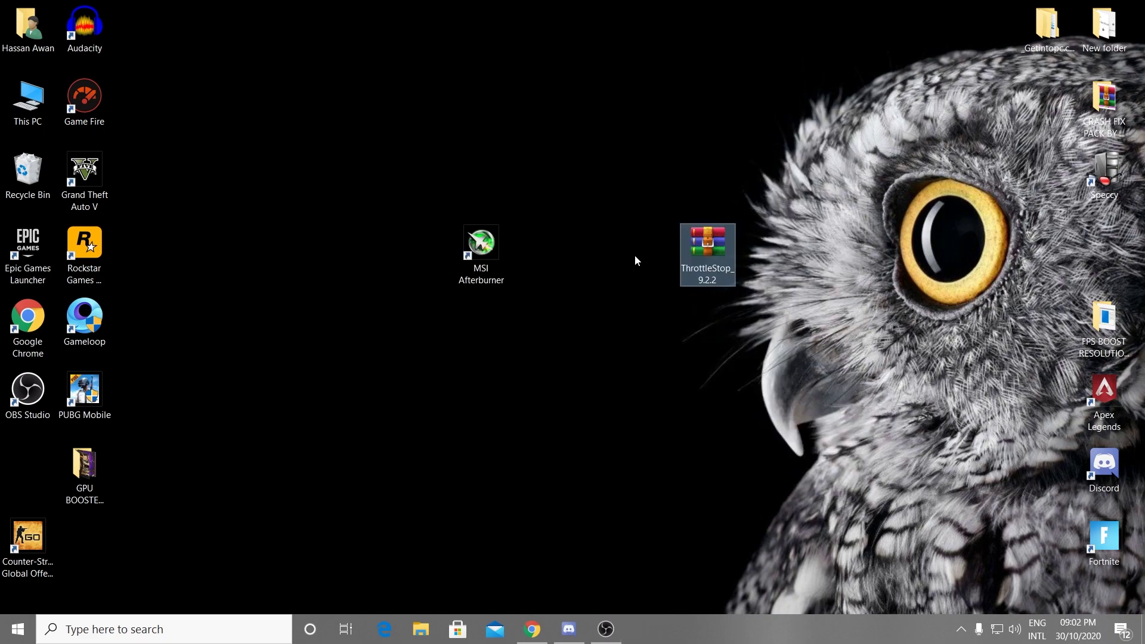